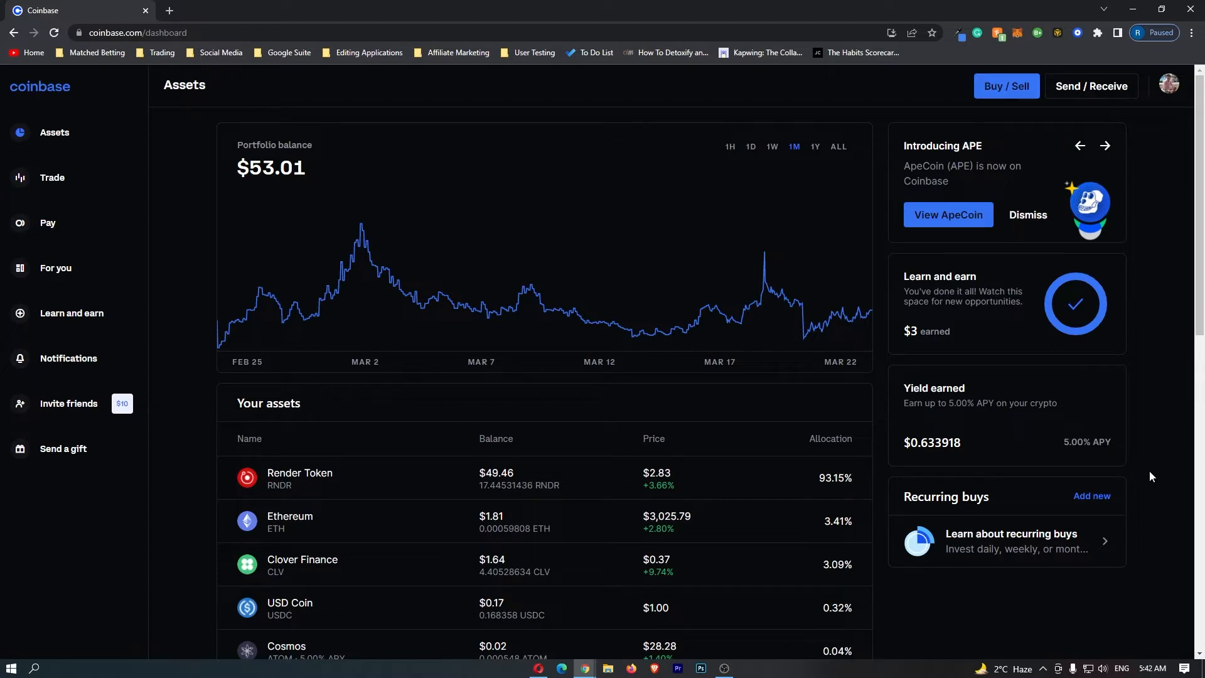
# - Go to Trade in the sidebar and keep Advanced Trade as the trading mode
pyautogui.click(53, 185)
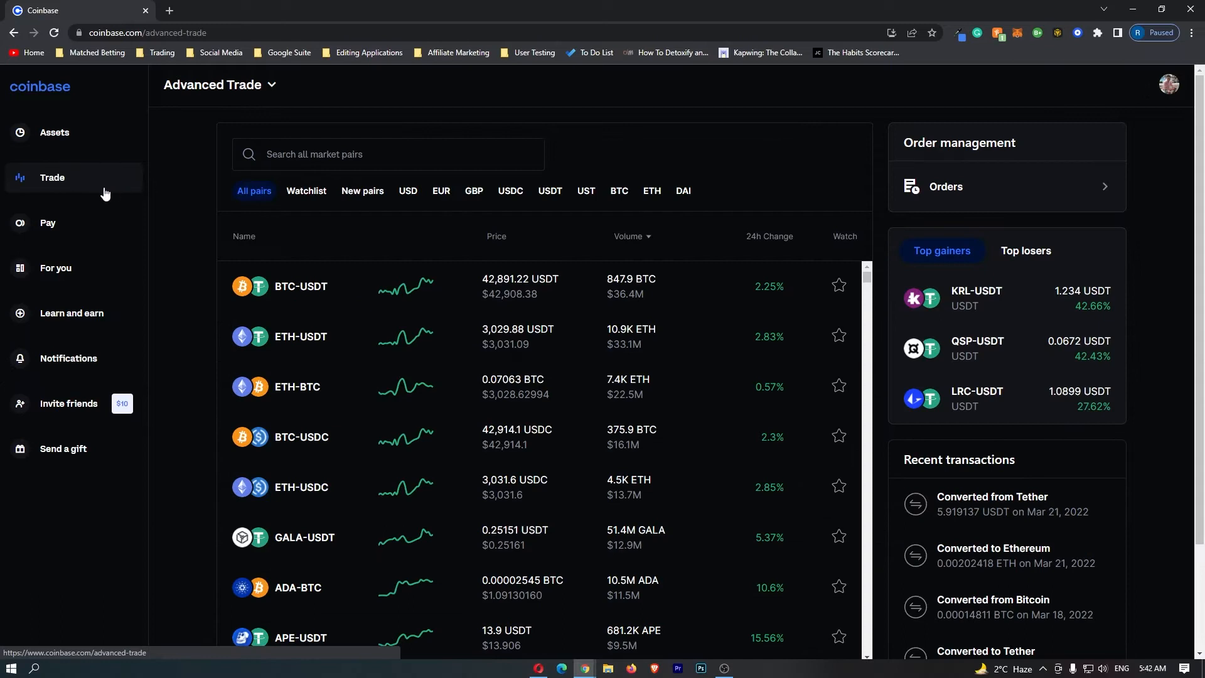
pyautogui.click(216, 86)
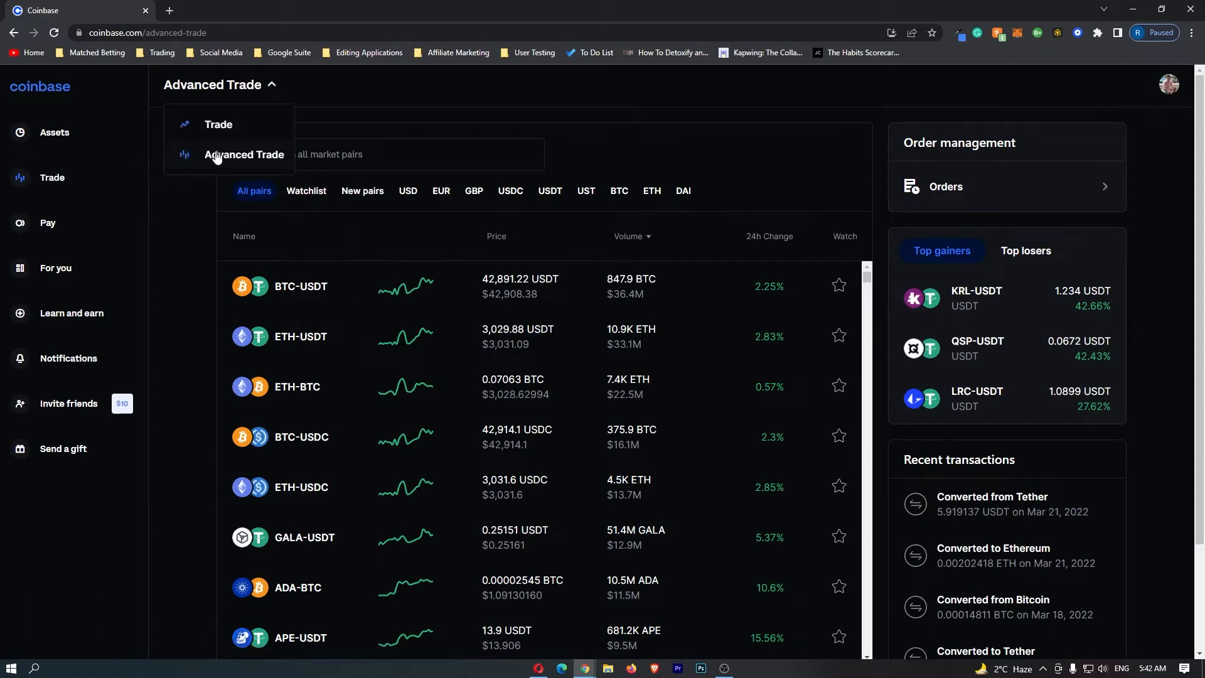
pyautogui.click(248, 158)
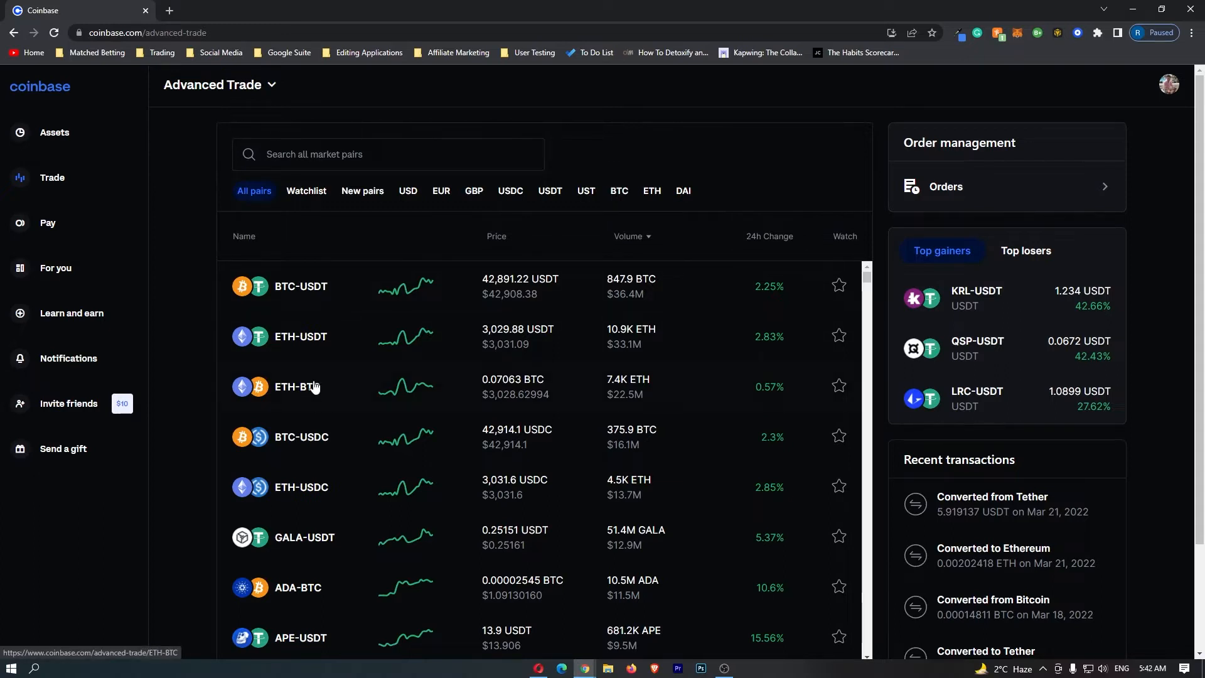
pyautogui.scroll(-4, 333, 392)
pyautogui.scroll(4, 332, 392)
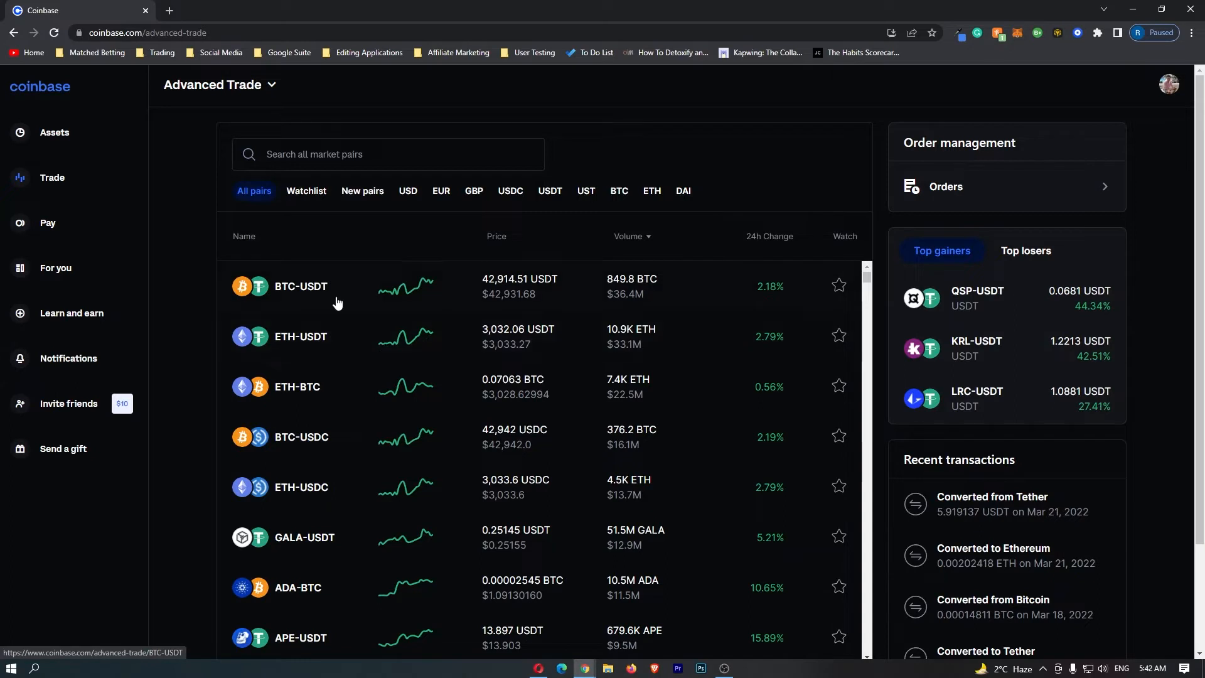
# - Enter the BTC-USDT market and pan its chart to the most recent days
pyautogui.click(300, 291)
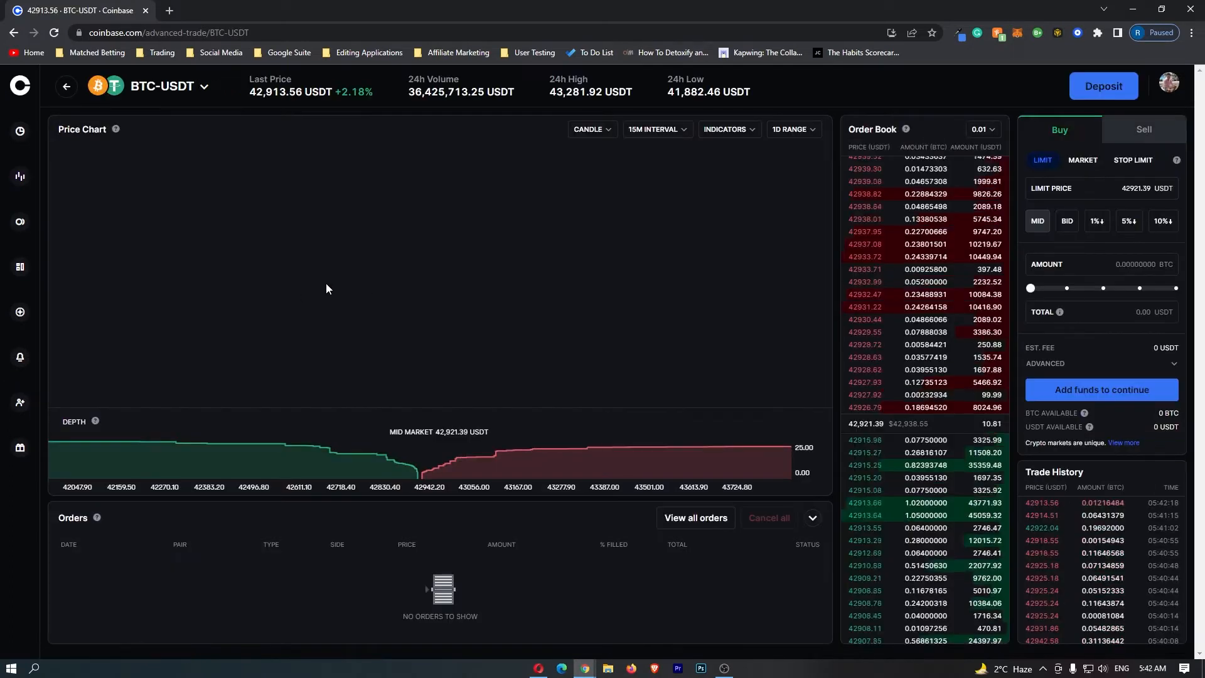
pyautogui.scroll(-3, 404, 261)
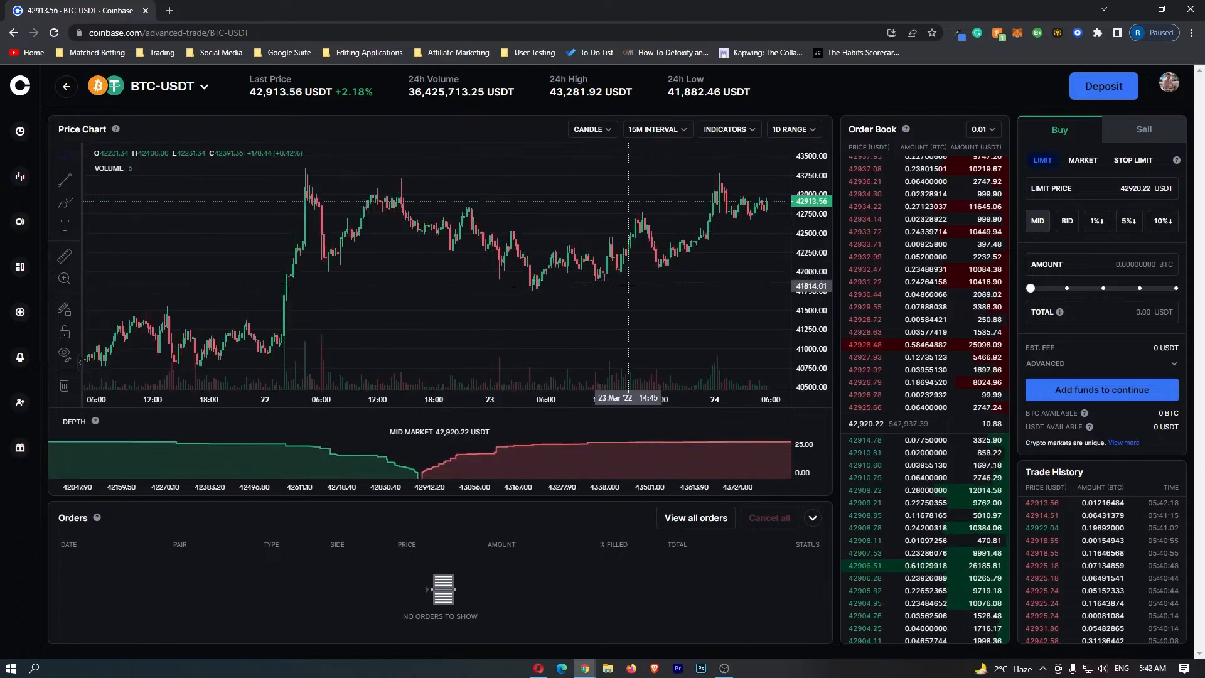
pyautogui.scroll(-3, 565, 274)
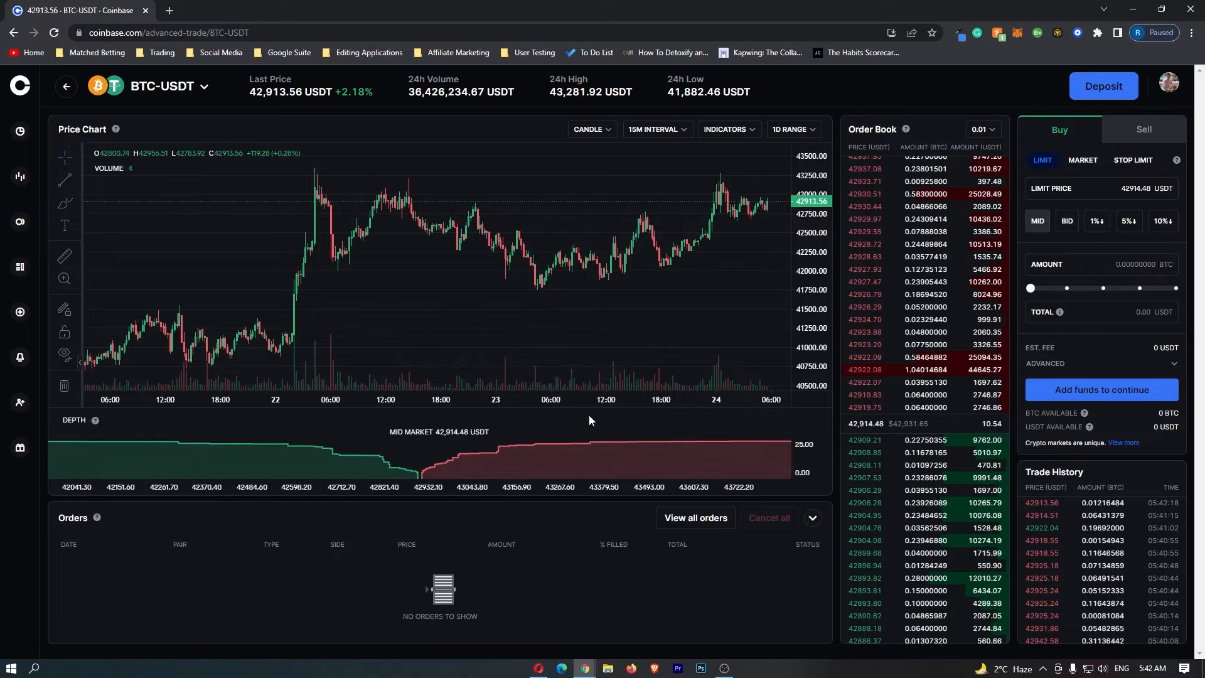
pyautogui.moveTo(659, 277); pyautogui.dragTo(568, 278)
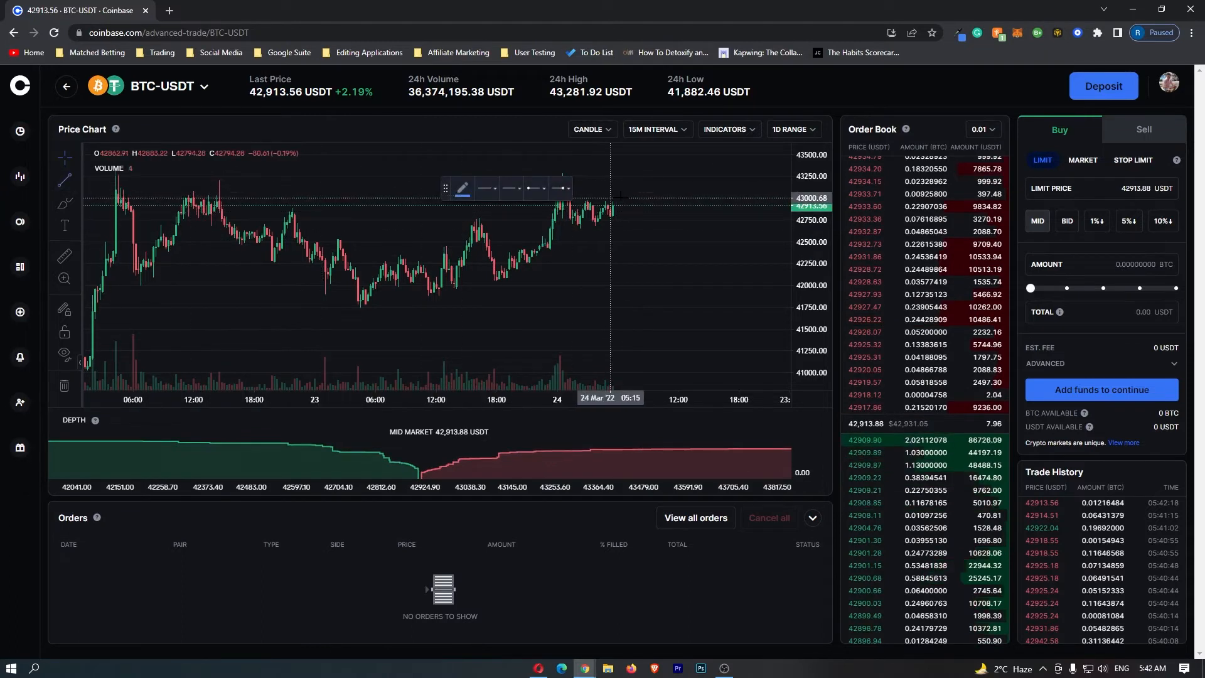
# - Draw a horizontal support line at about 42,050 USDT along the 23 Mar low
pyautogui.click(503, 282)
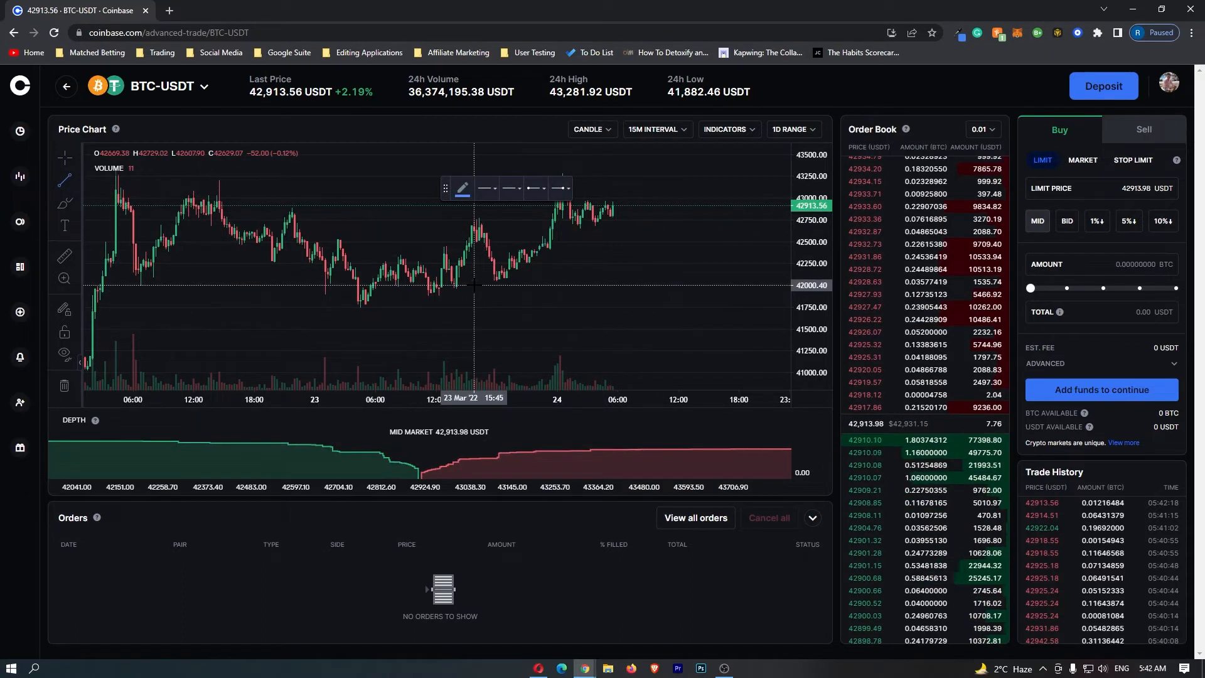
pyautogui.click(736, 283)
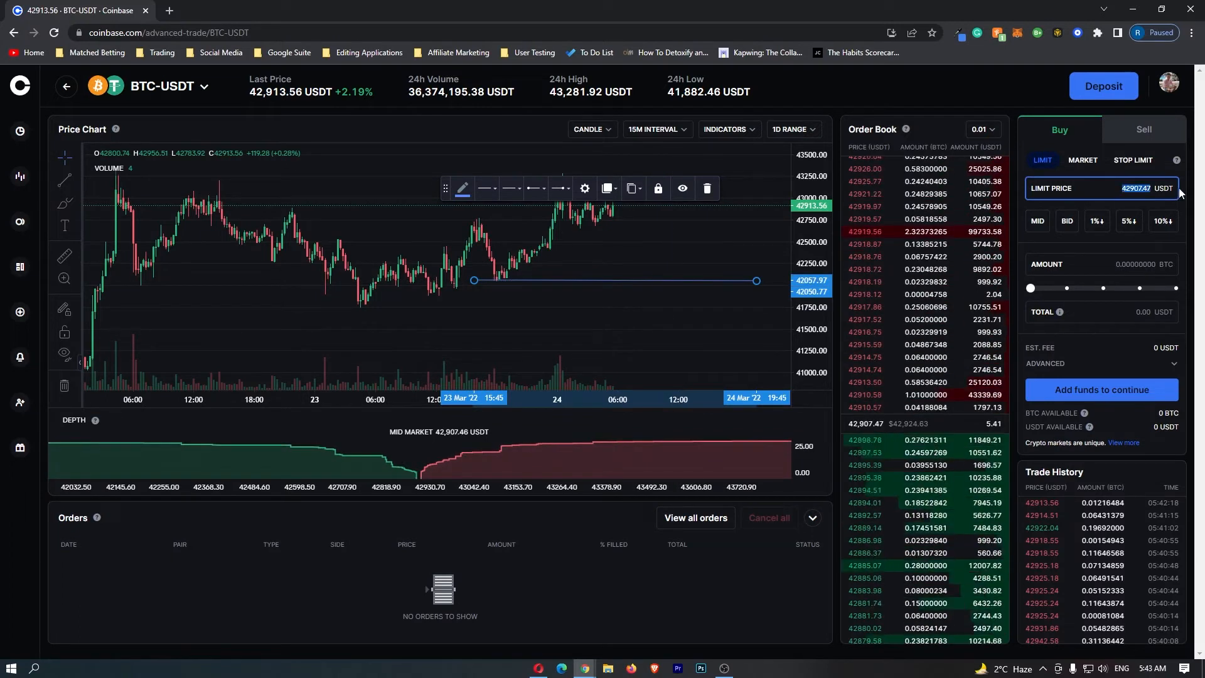
# - Set the buy order's limit price to 42050 USDT to match the support line
pyautogui.click(1144, 188)
pyautogui.write('42')
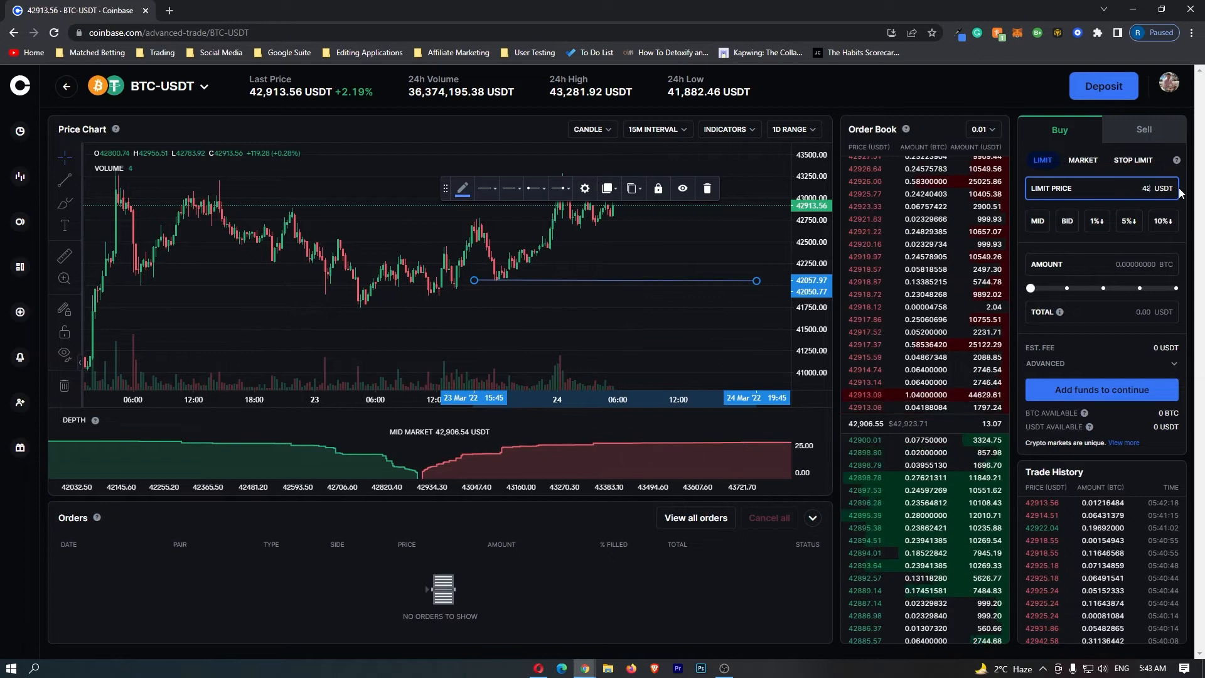
pyautogui.write('550')
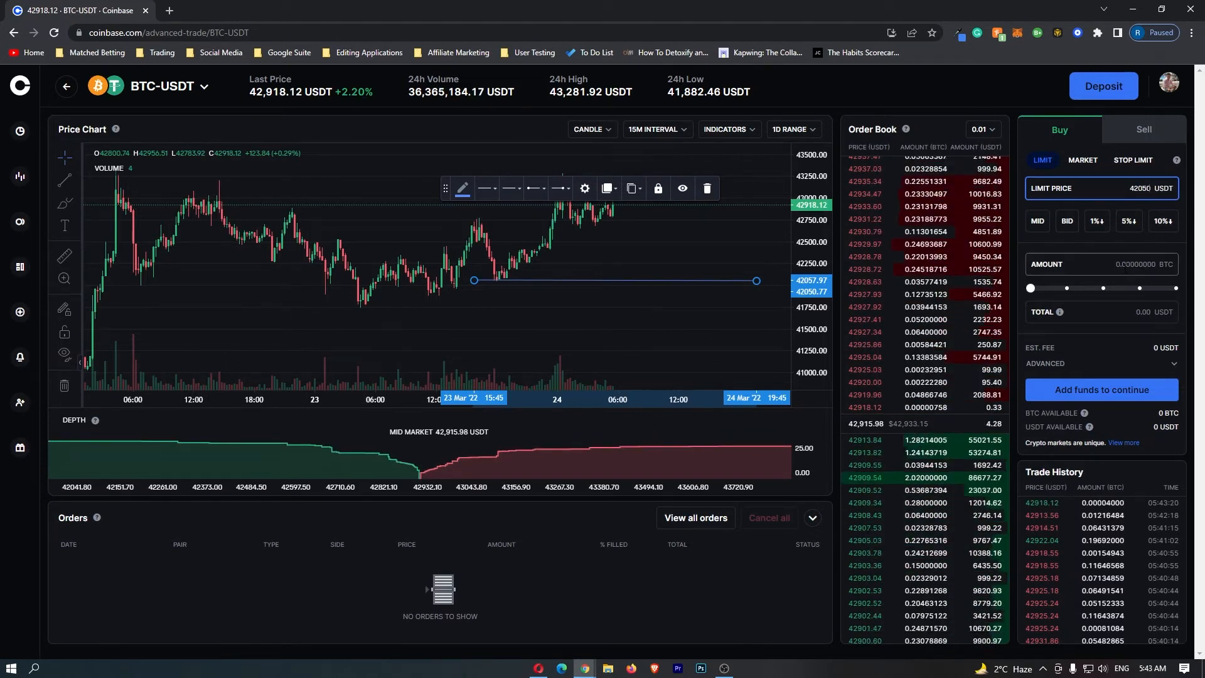
pyautogui.click(1130, 311)
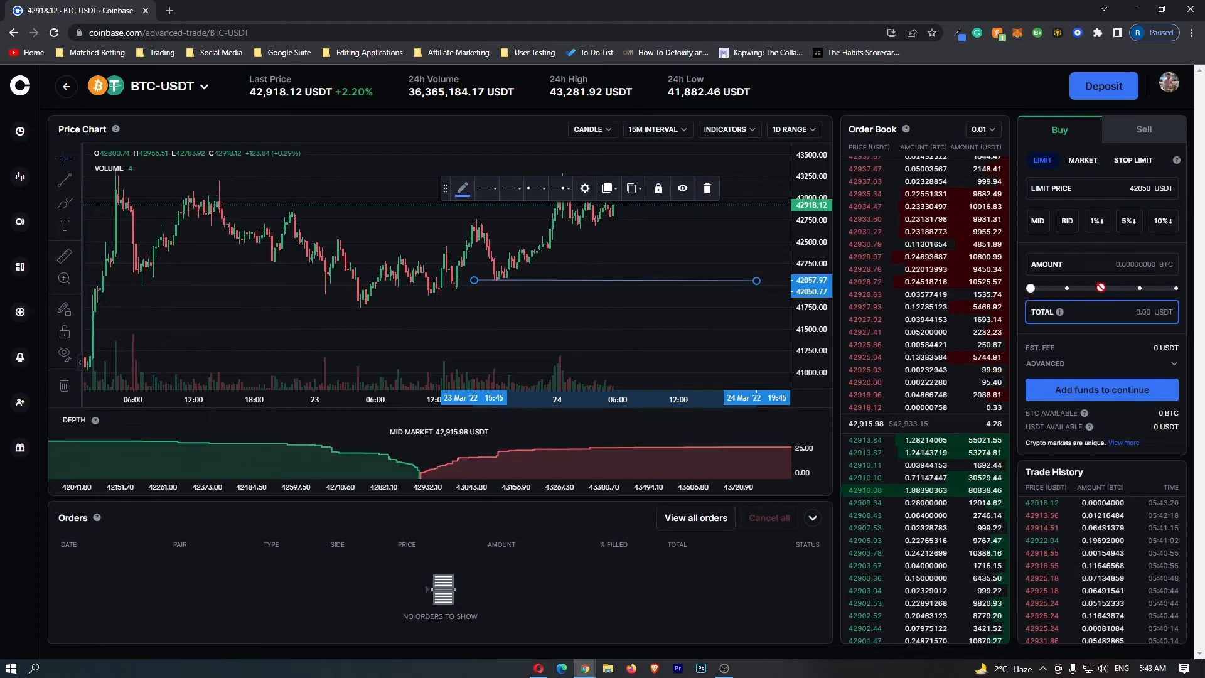